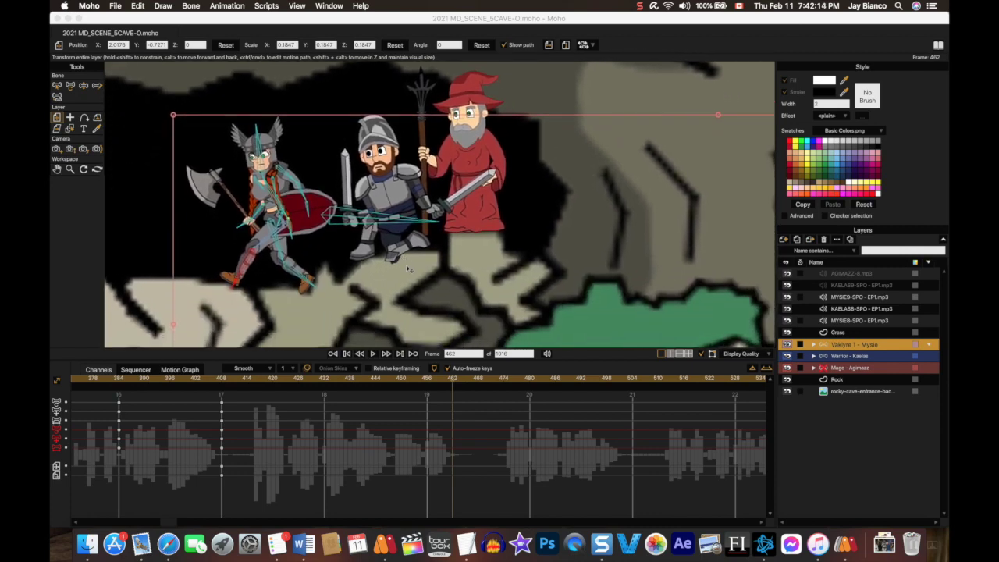
# Step: Select the Warrior - Kaelas layer and switch to the Manipulate Bones tool
pyautogui.click(841, 357)
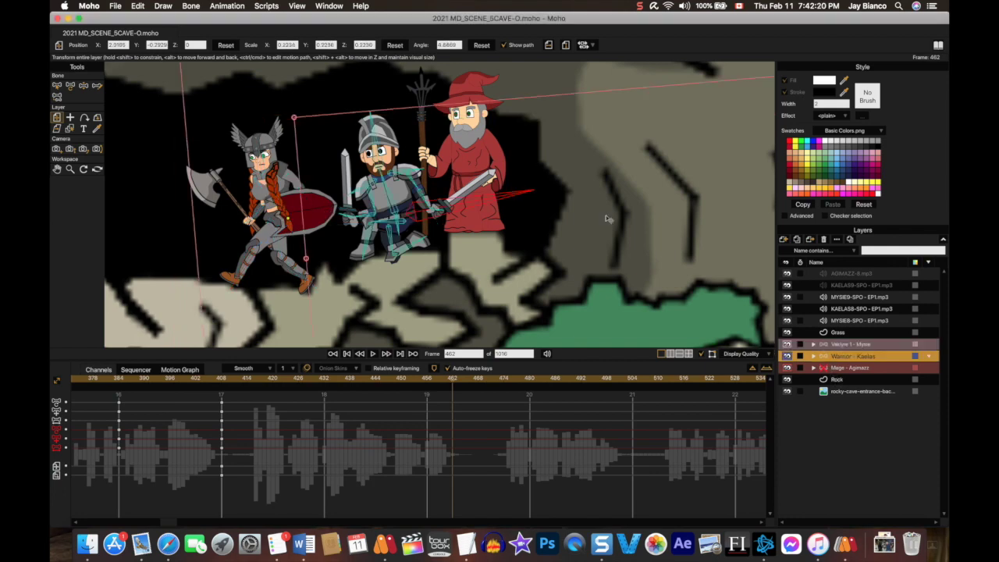
pyautogui.click(83, 85)
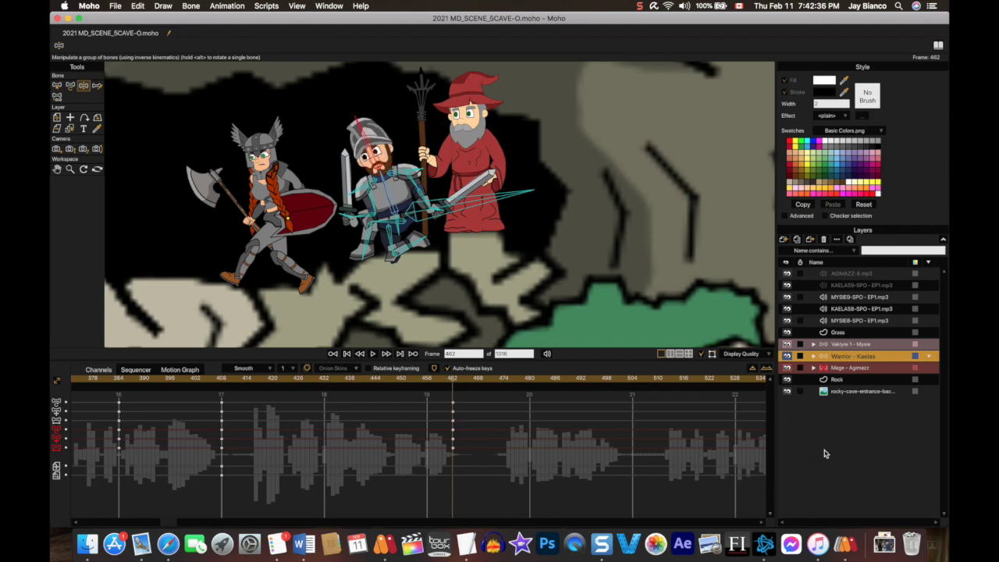
# Step: Expand the Warrior - Kaelas group, select its Head layer, then select the Mouths switch layer
pyautogui.click(813, 356)
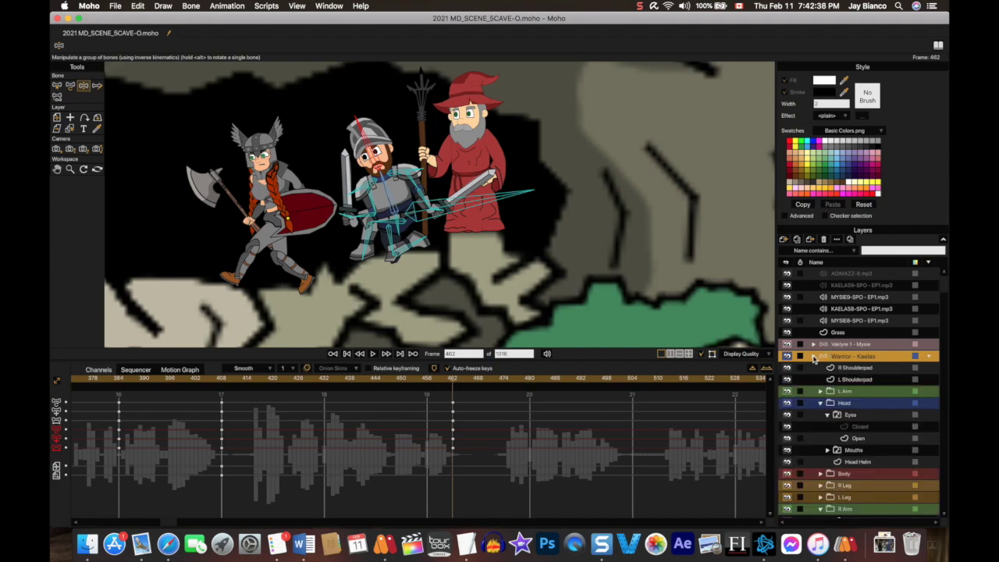
pyautogui.click(847, 403)
pyautogui.scroll(-3, 846, 404)
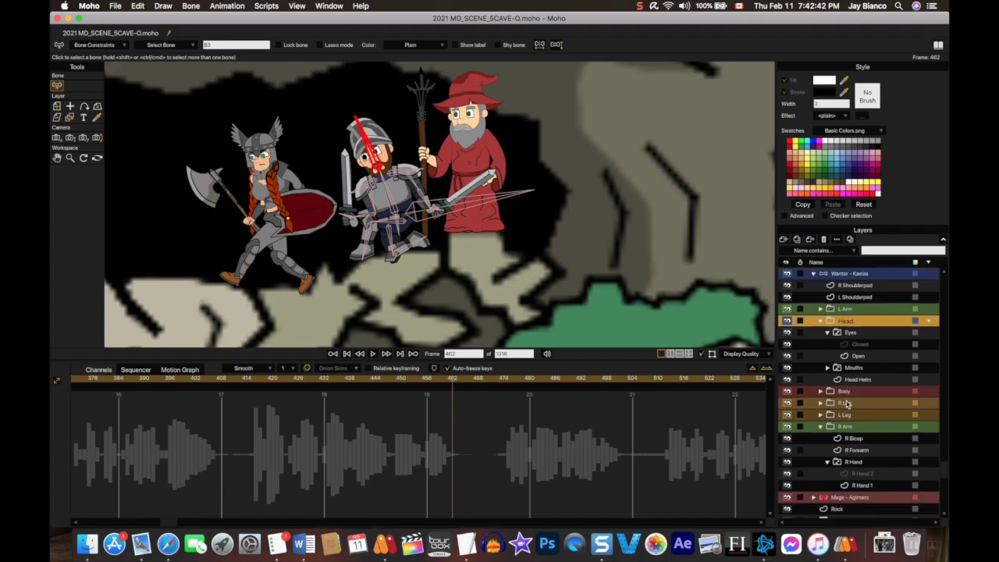
pyautogui.click(852, 367)
pyautogui.scroll(3, 852, 367)
pyautogui.click(782, 239)
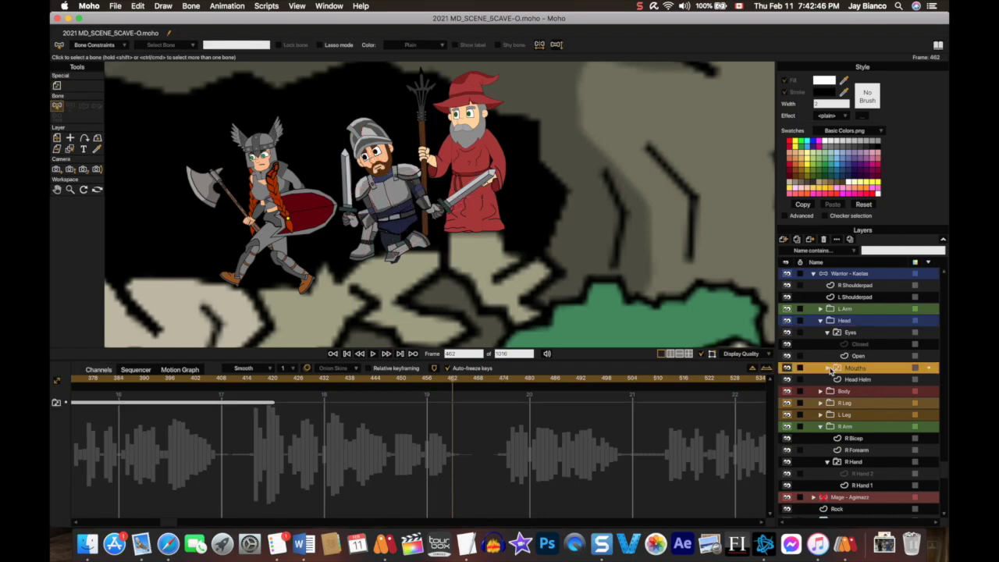
# Step: Expand Mouths, preview LLLLLL, Aaah, Smile and Neutral on the zoomed face, then reselect Mouths
pyautogui.click(828, 368)
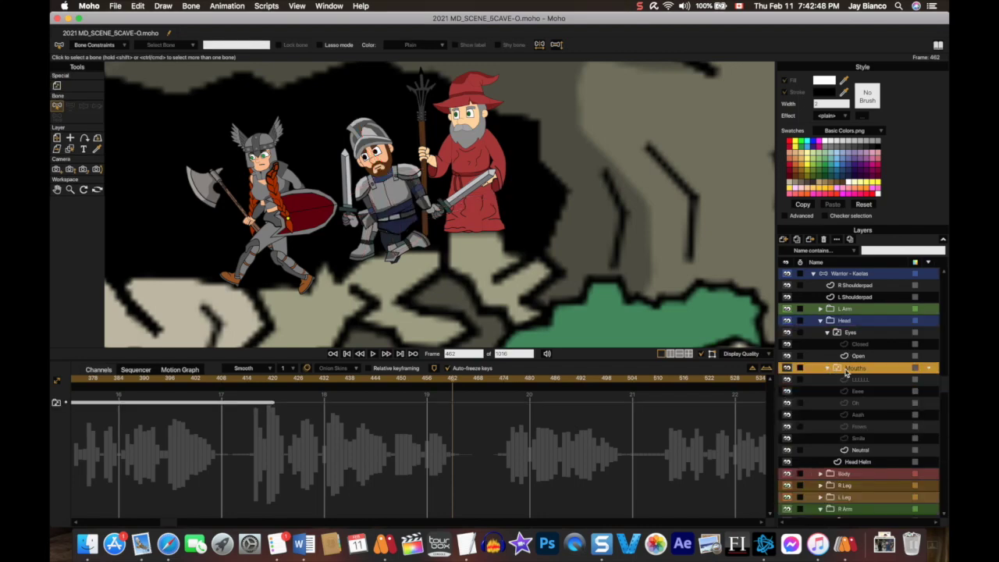
pyautogui.click(860, 380)
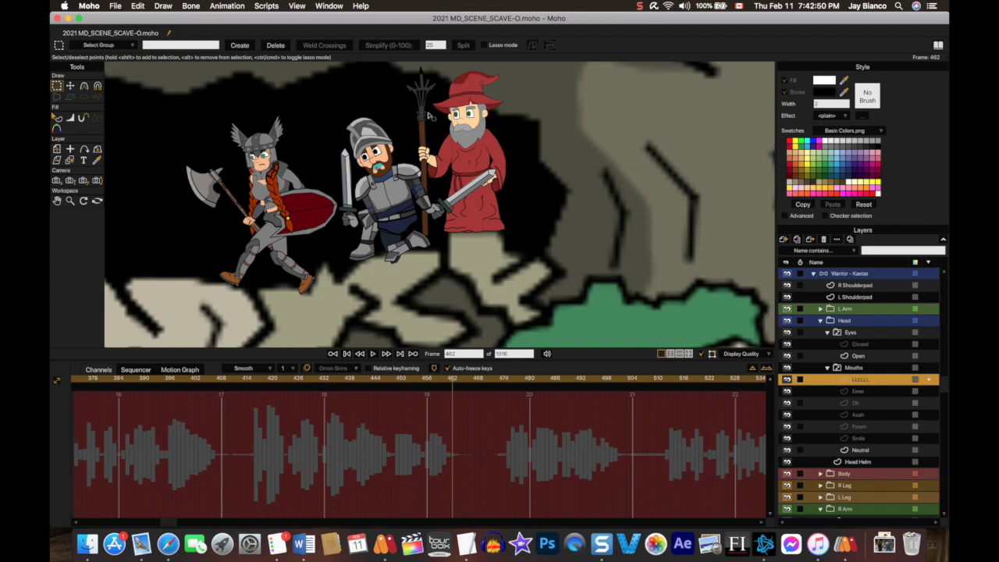
pyautogui.scroll(5, 374, 156)
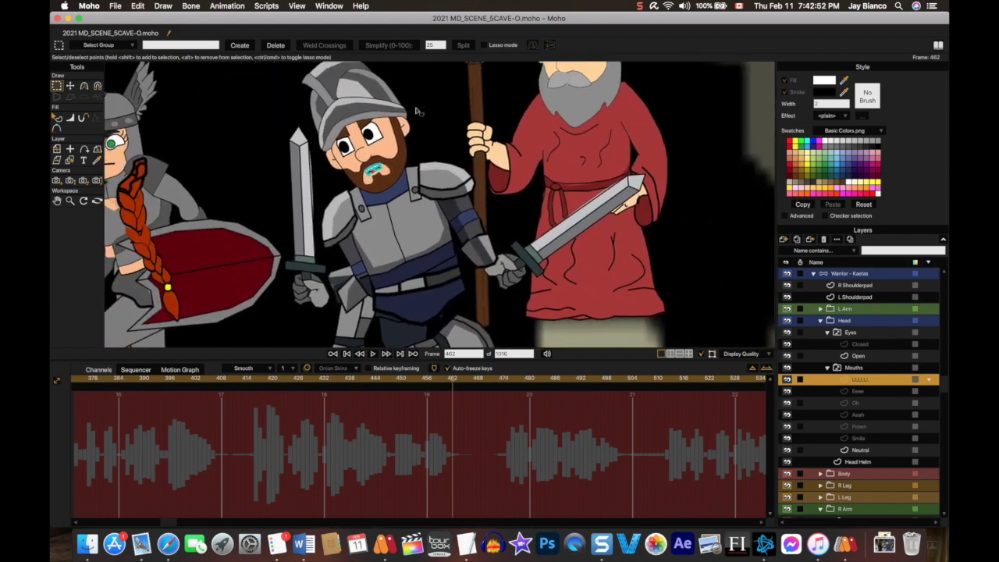
pyautogui.scroll(4, 332, 118)
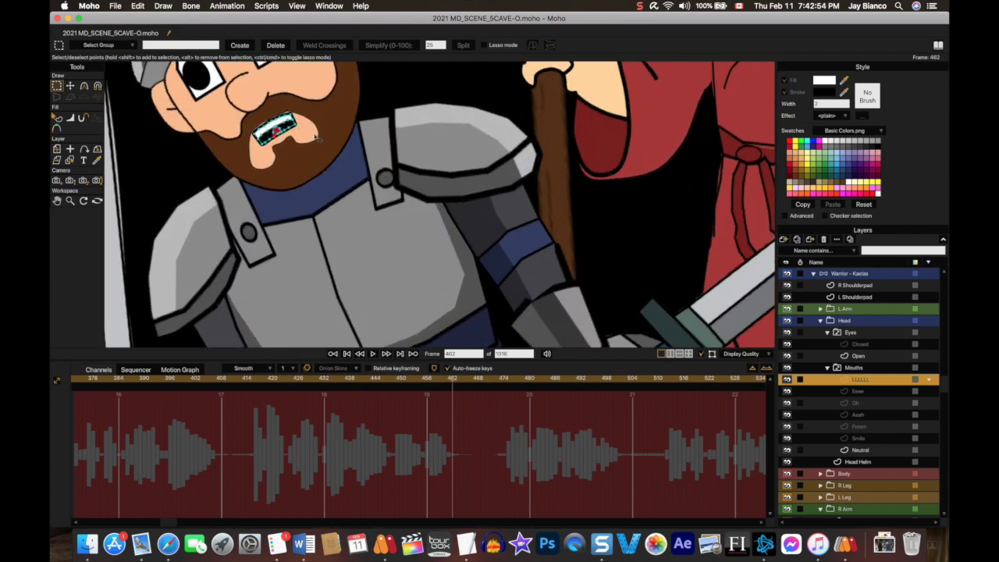
pyautogui.scroll(4, 318, 138)
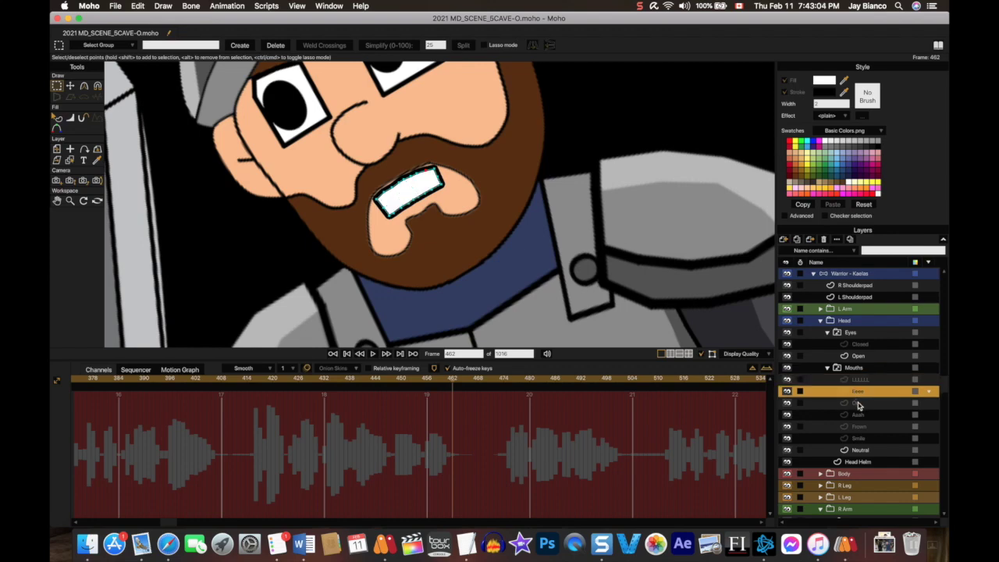
pyautogui.click(873, 415)
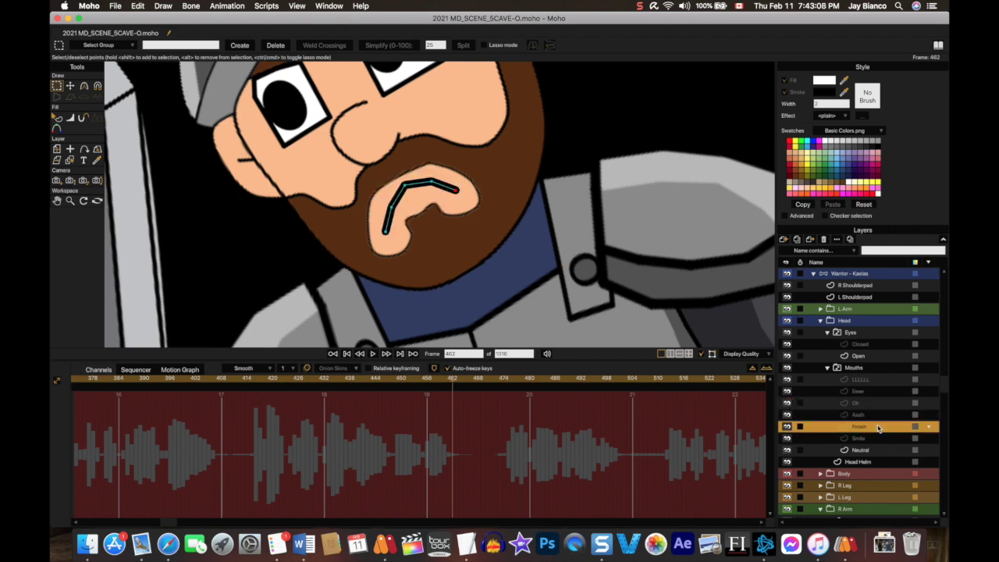
pyautogui.click(878, 439)
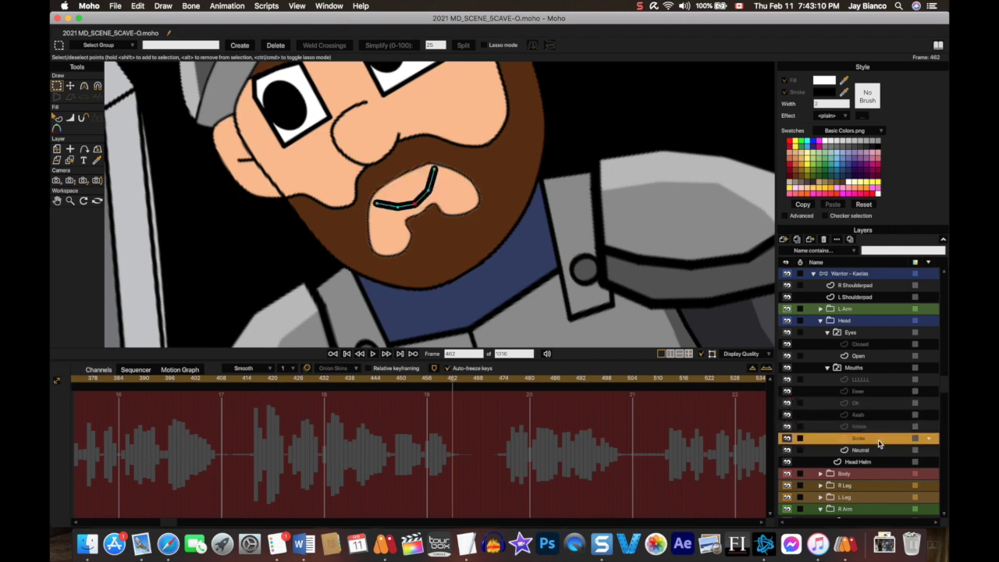
pyautogui.click(879, 450)
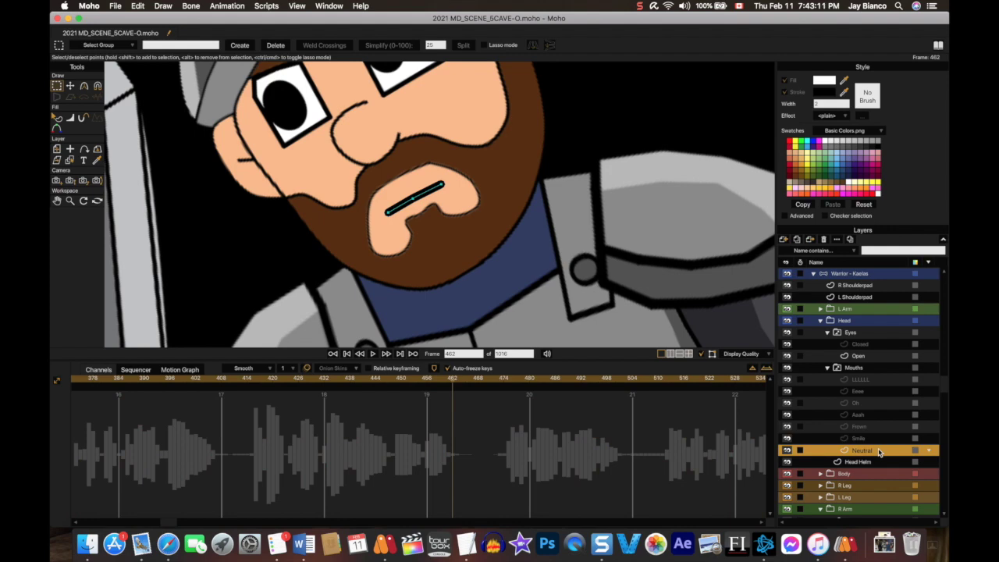
pyautogui.click(853, 368)
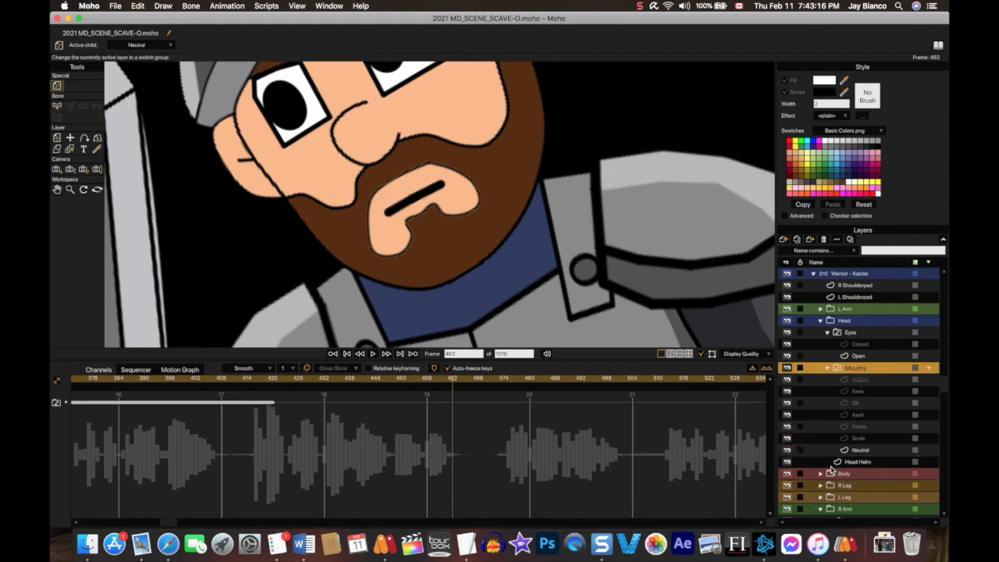
# Step: Switch the warrior's mouth to Eeee at frame 462, then back to Neutral, and zoom out
pyautogui.rightClick(852, 373)
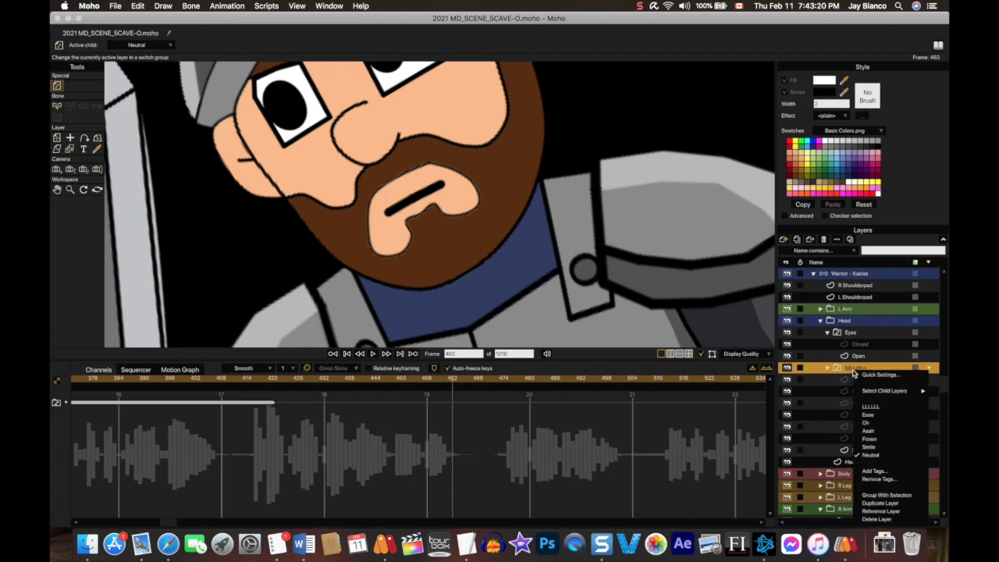
pyautogui.click(864, 414)
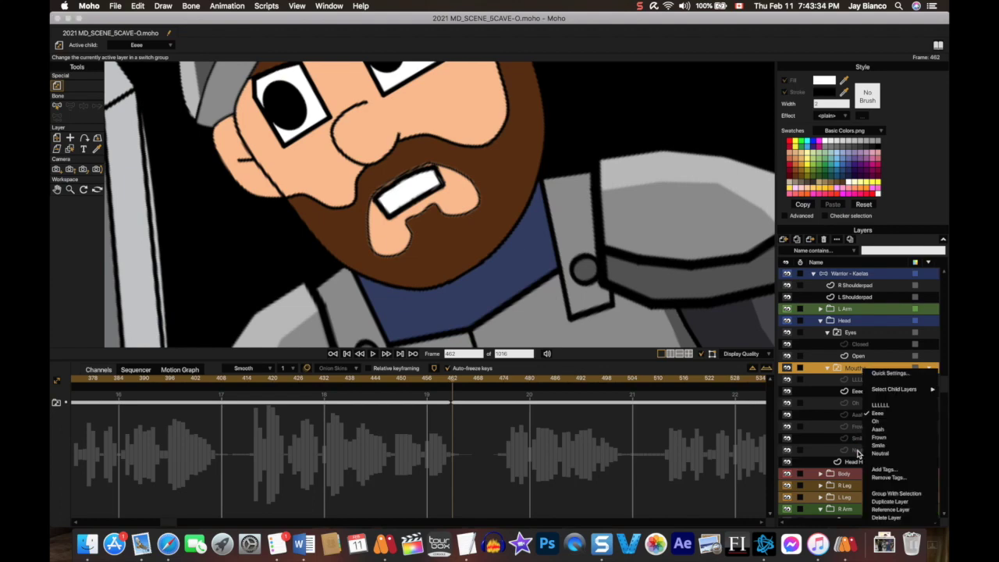
pyautogui.click(874, 454)
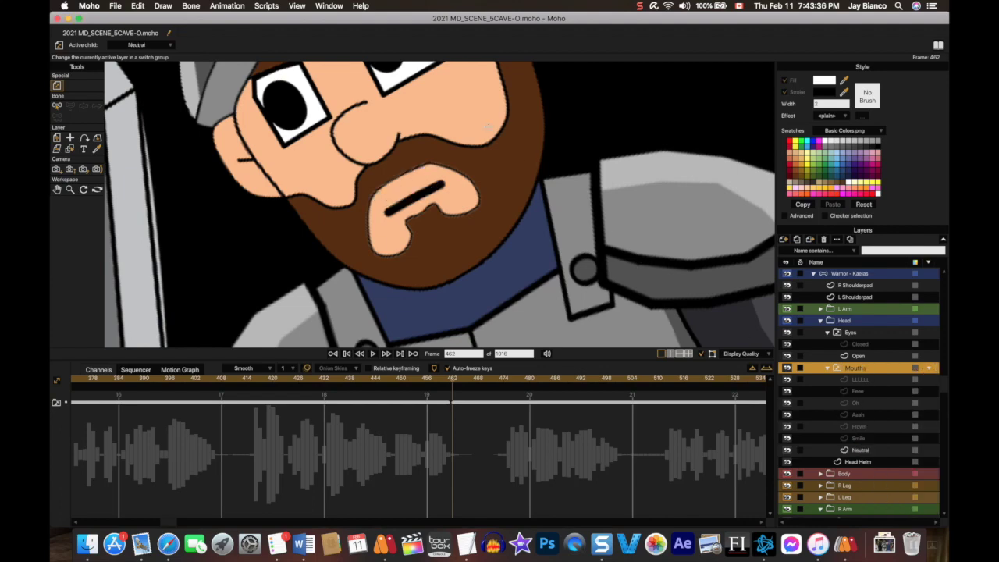
pyautogui.scroll(-10, 486, 127)
pyautogui.scroll(-8, 486, 127)
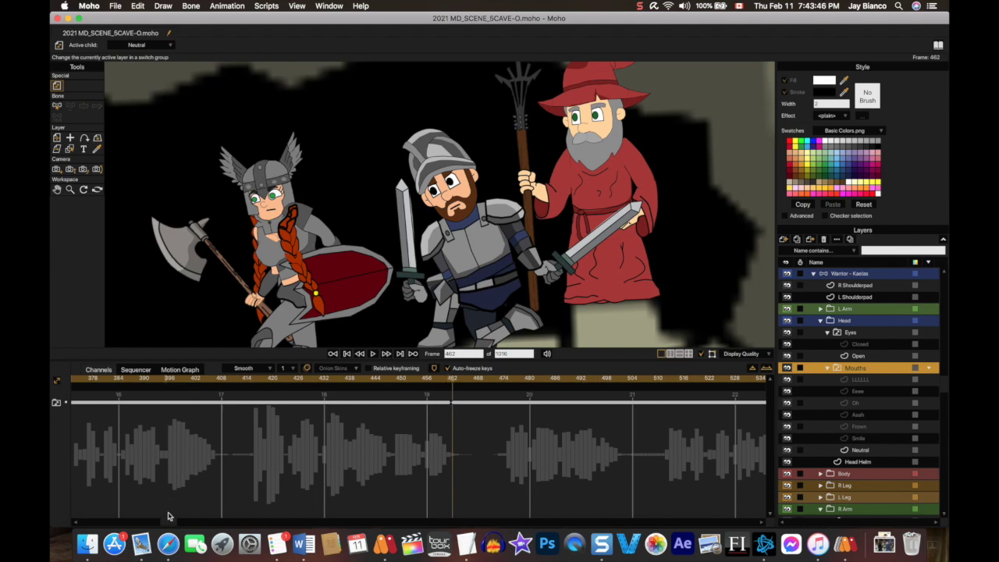
# Step: Play the dialogue audio onward from frame 462
pyautogui.moveTo(171, 524); pyautogui.dragTo(174, 523)
pyautogui.hscroll(5, 177, 524)
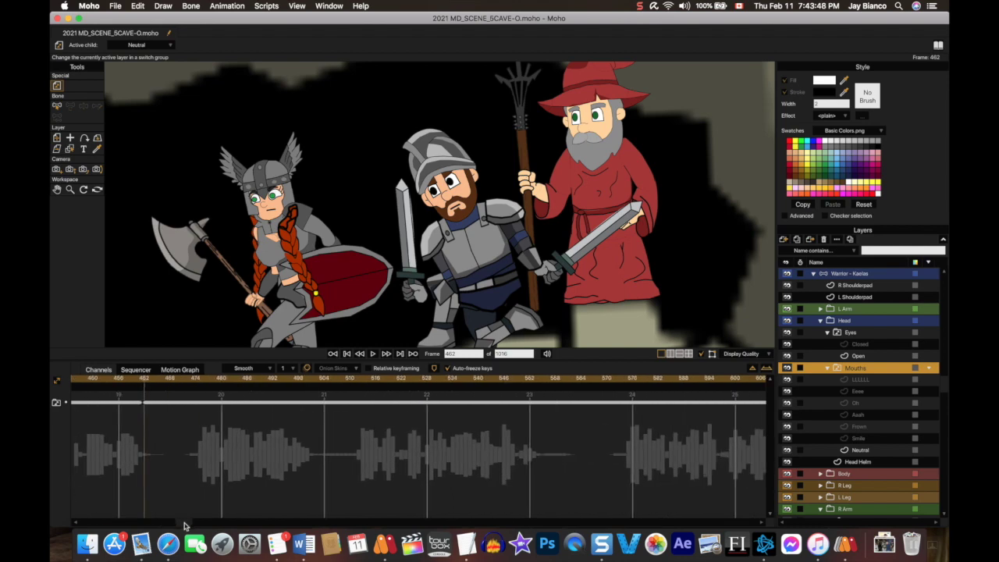
pyautogui.press('space')
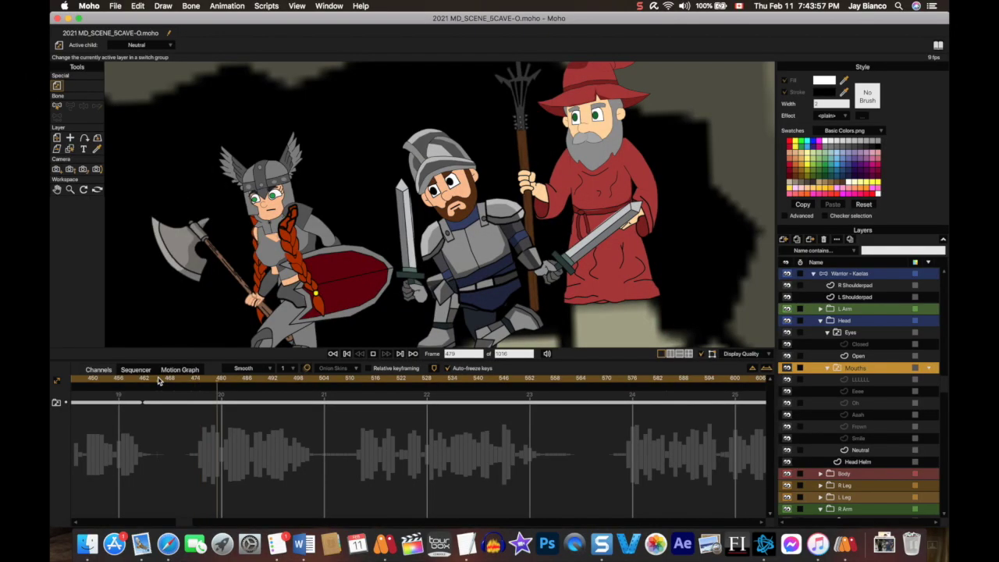
# Step: Stop playback, step back to the sound, and key Aaah, Eeee, Oh, then Eeee mouths
pyautogui.press('space')
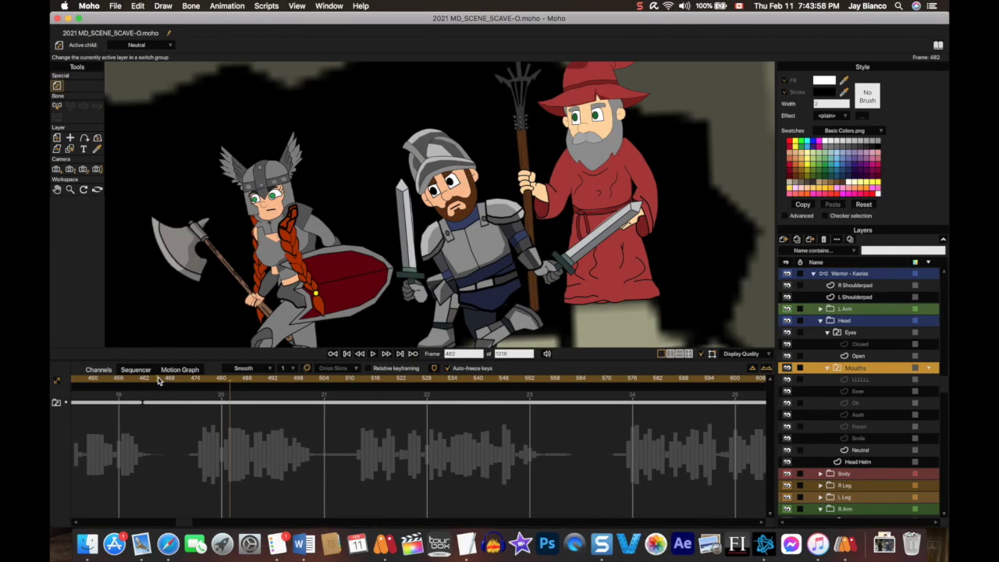
pyautogui.press('Left')
pyautogui.press('Left')
pyautogui.press('Left')
pyautogui.press('Left')
pyautogui.press('Left')
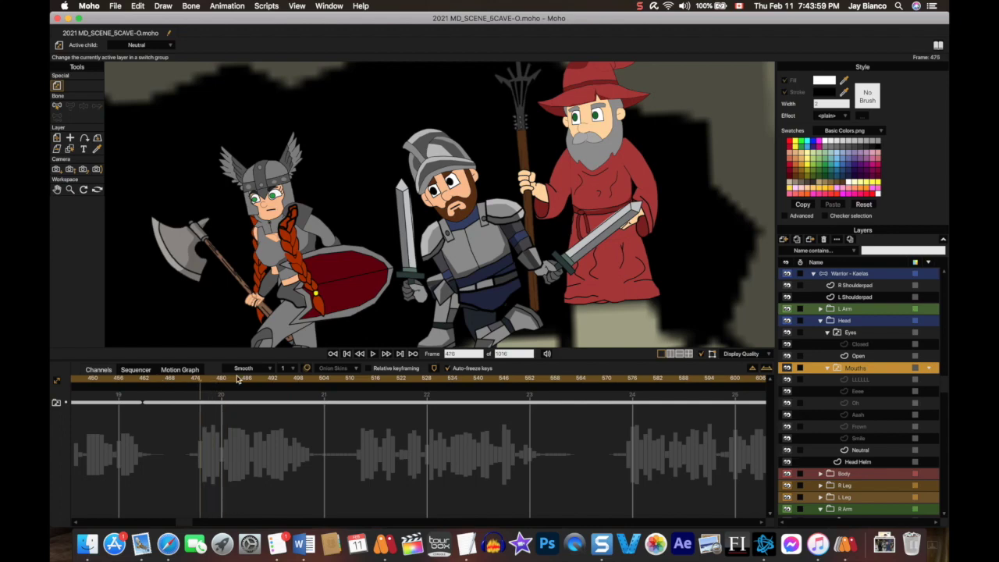
pyautogui.rightClick(871, 370)
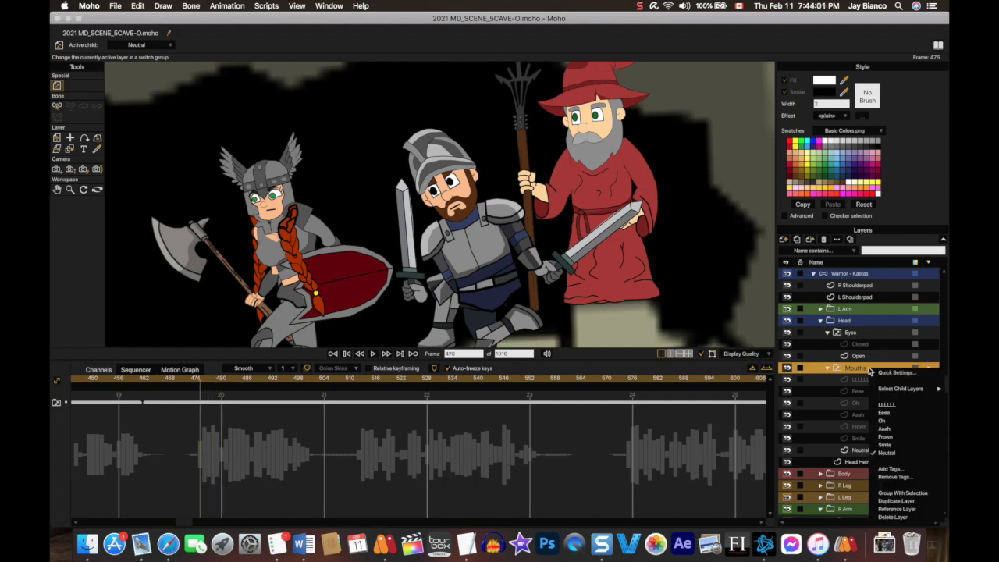
pyautogui.click(878, 432)
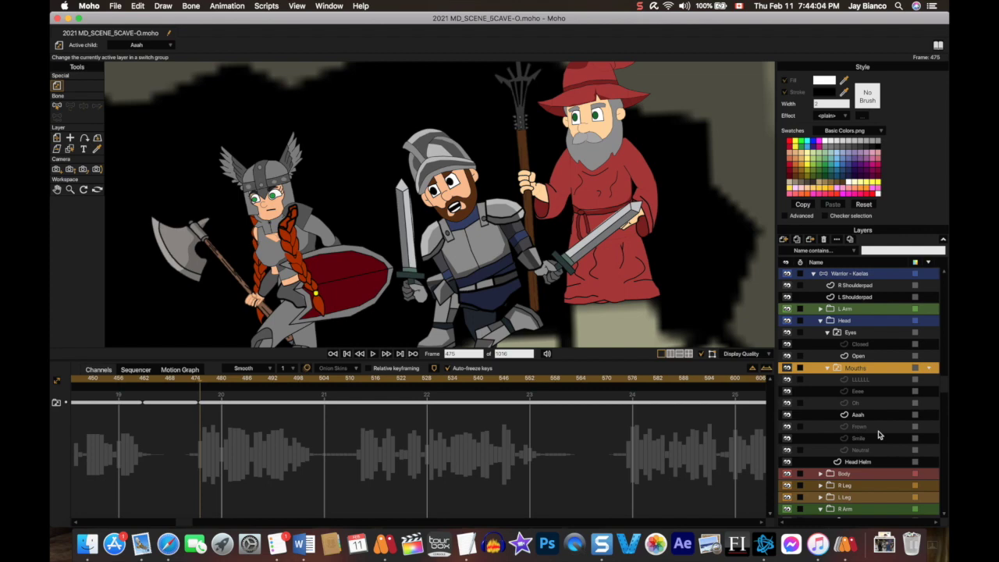
pyautogui.rightClick(867, 371)
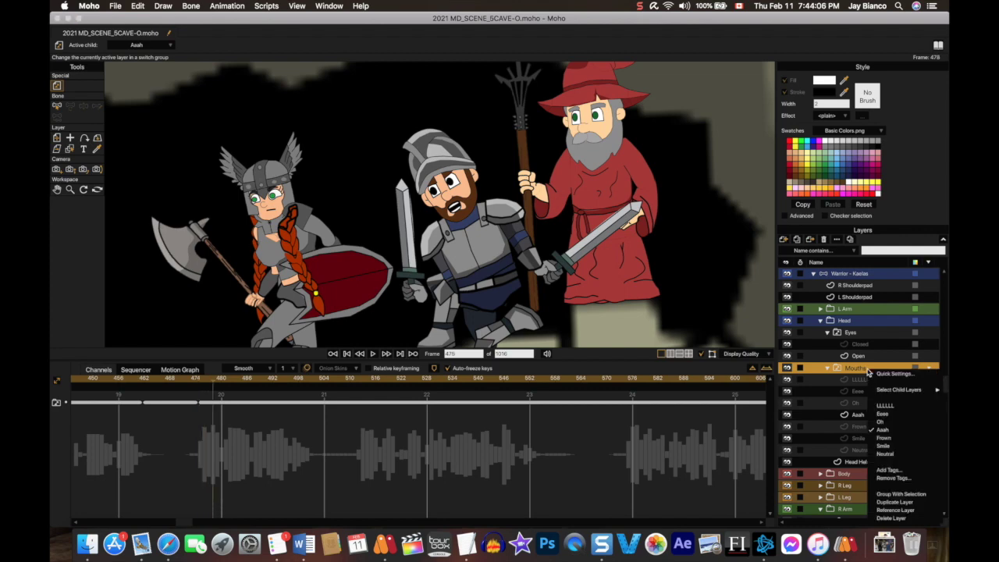
pyautogui.click(874, 414)
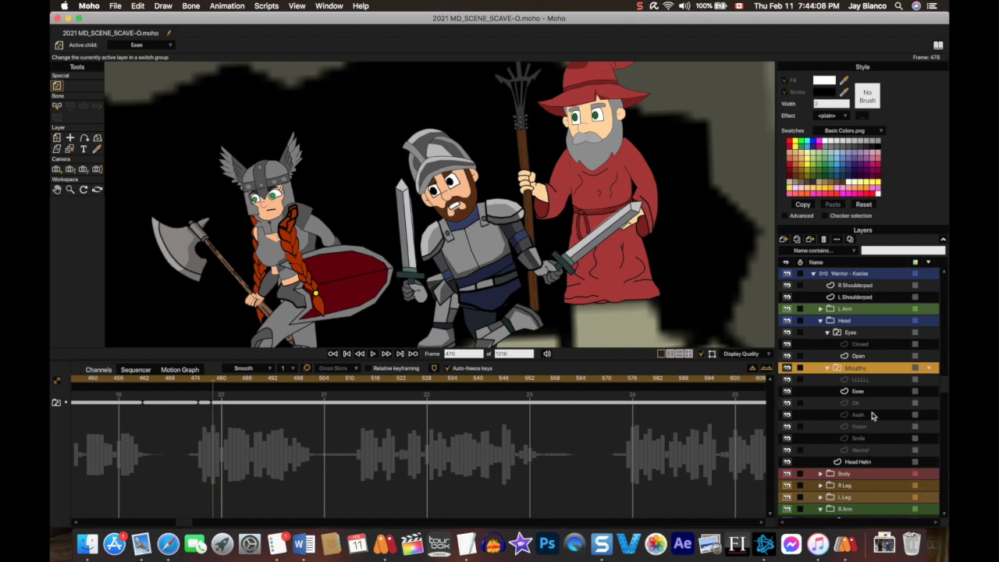
pyautogui.rightClick(865, 371)
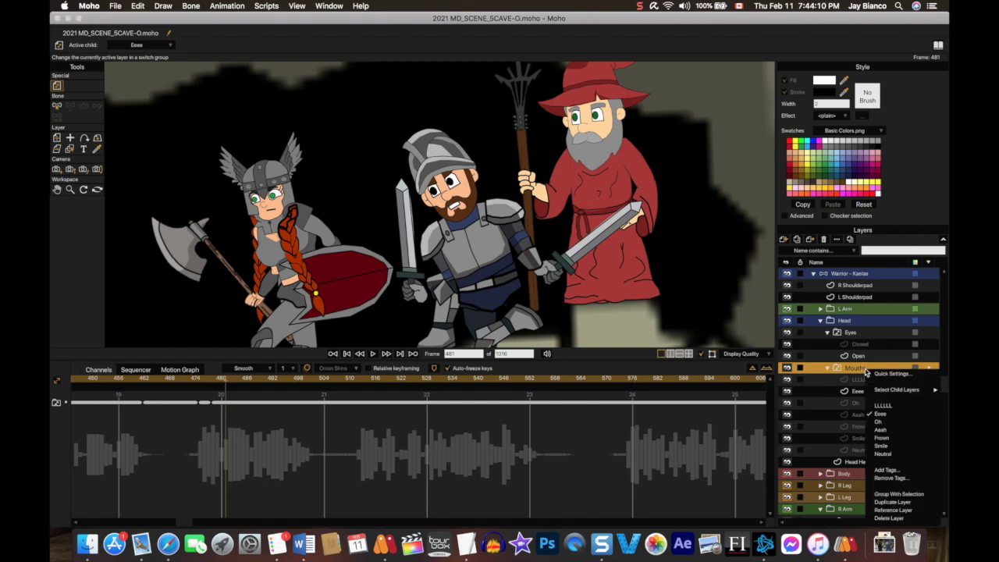
pyautogui.click(876, 422)
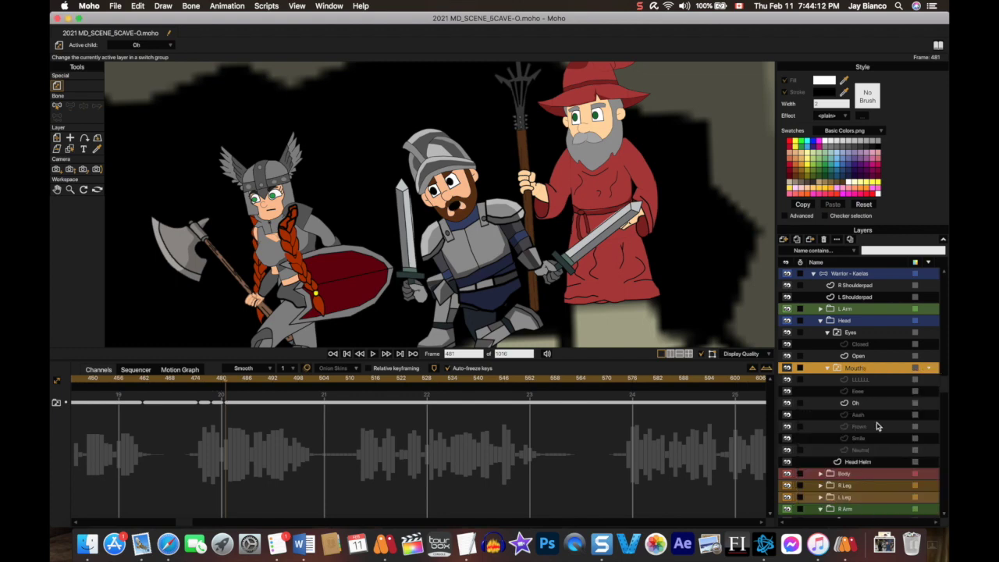
pyautogui.rightClick(865, 374)
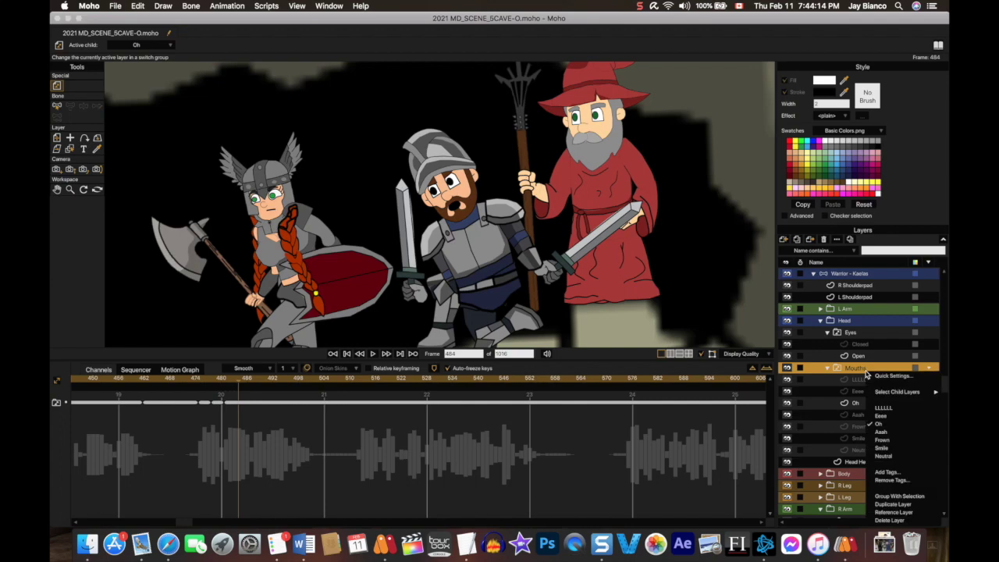
pyautogui.click(870, 416)
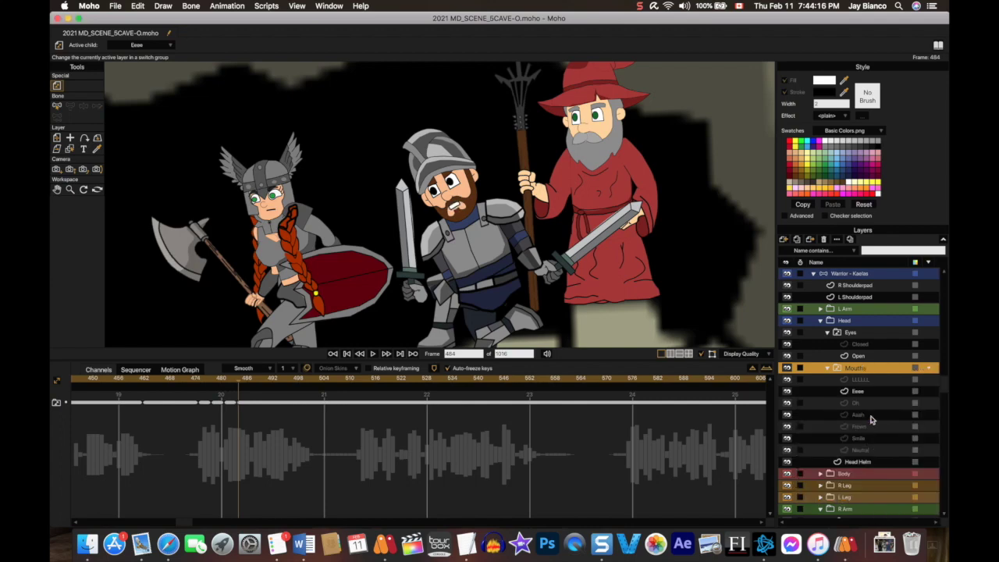
# Step: Key the following mouth shapes in order: Oh, Aaah, Frown, Oh, Aaah and LLLLLL
pyautogui.rightClick(866, 373)
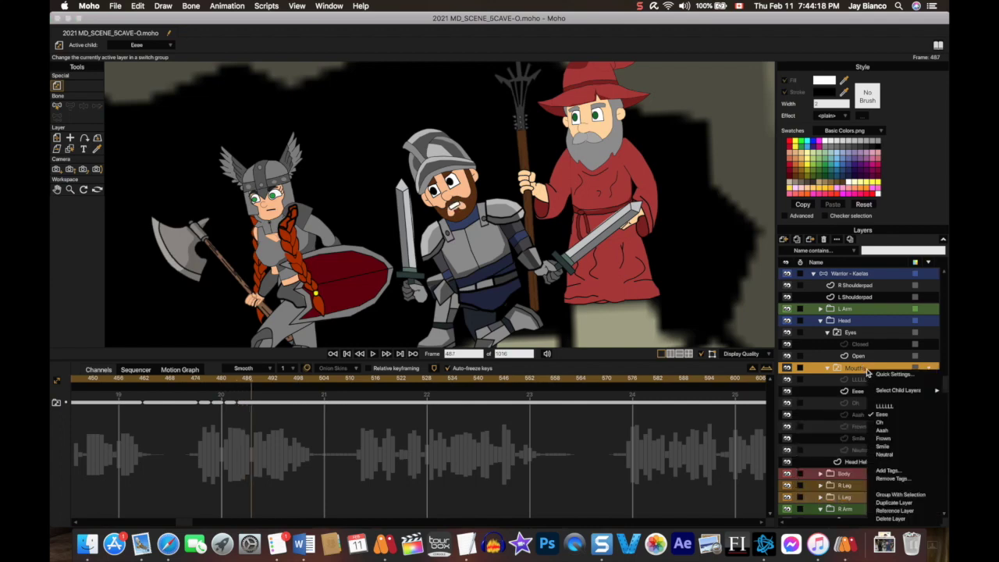
pyautogui.click(874, 422)
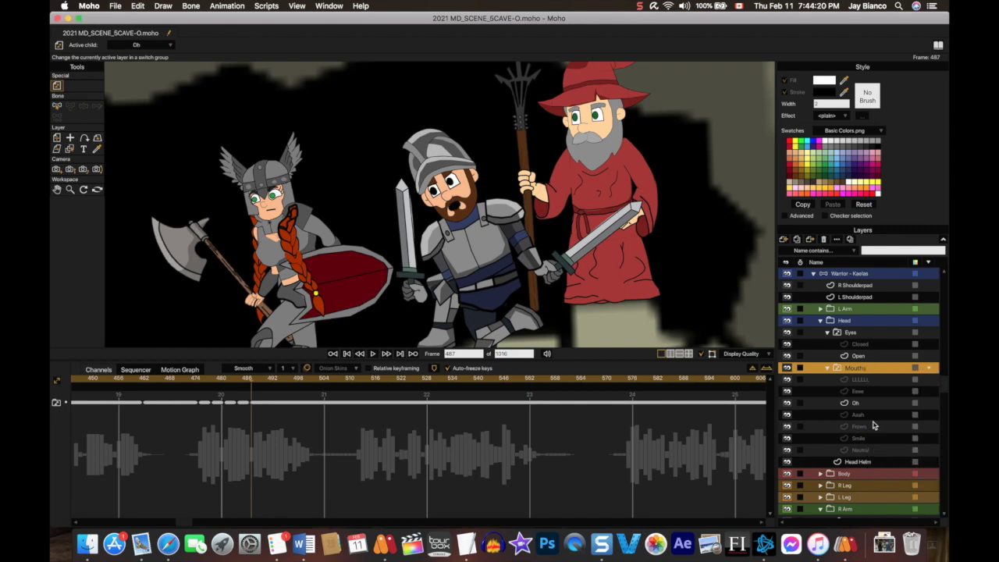
pyautogui.rightClick(862, 374)
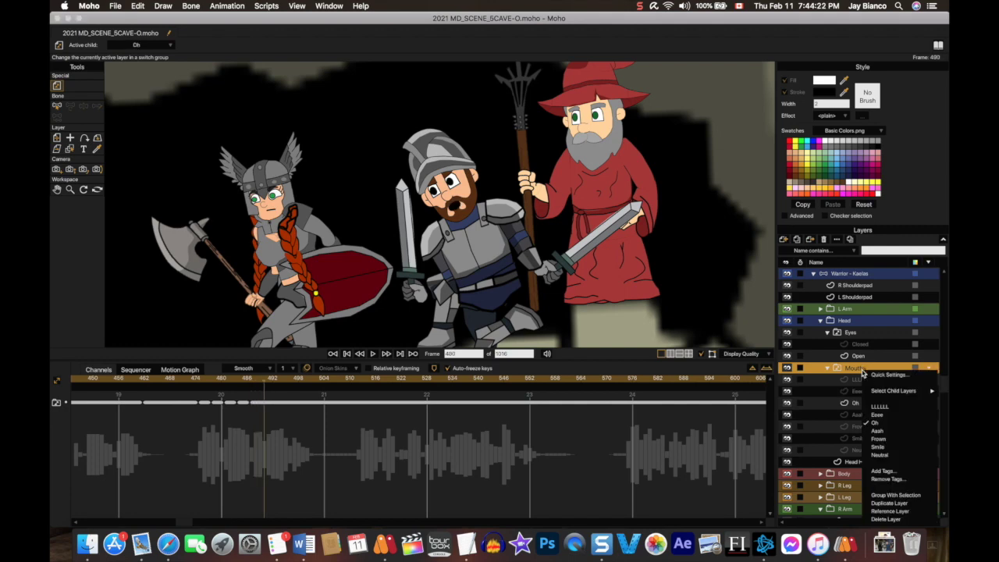
pyautogui.click(870, 431)
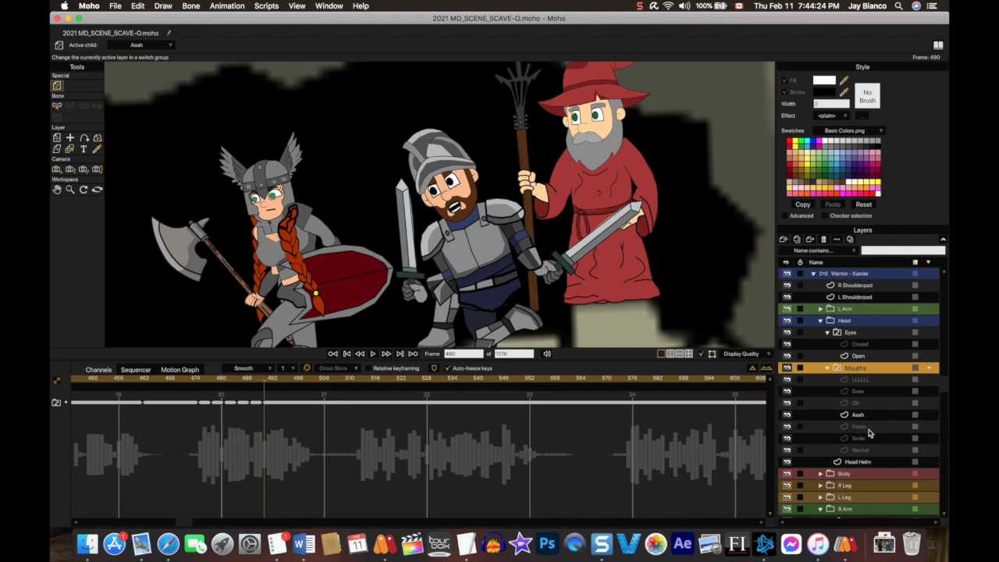
pyautogui.rightClick(860, 375)
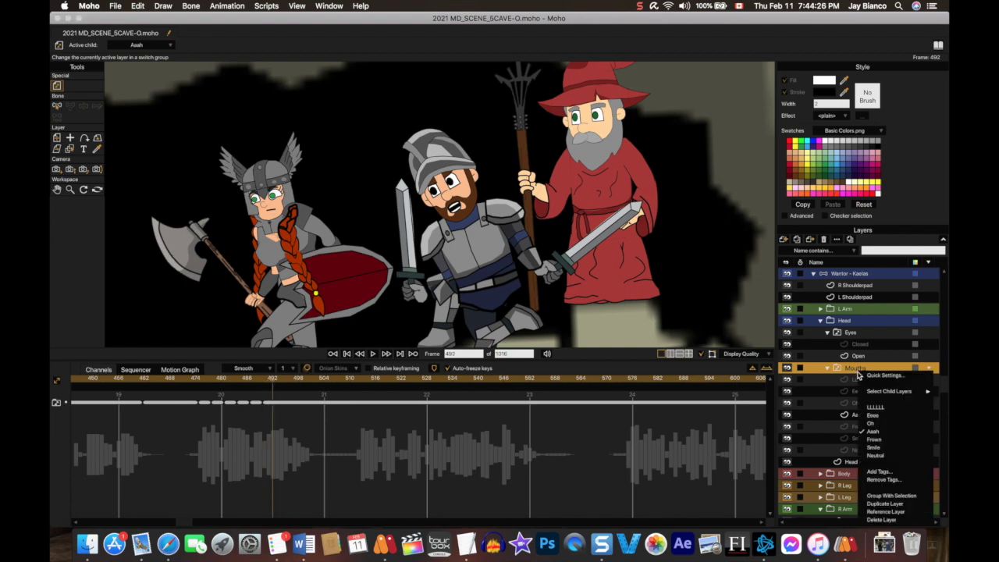
pyautogui.click(873, 440)
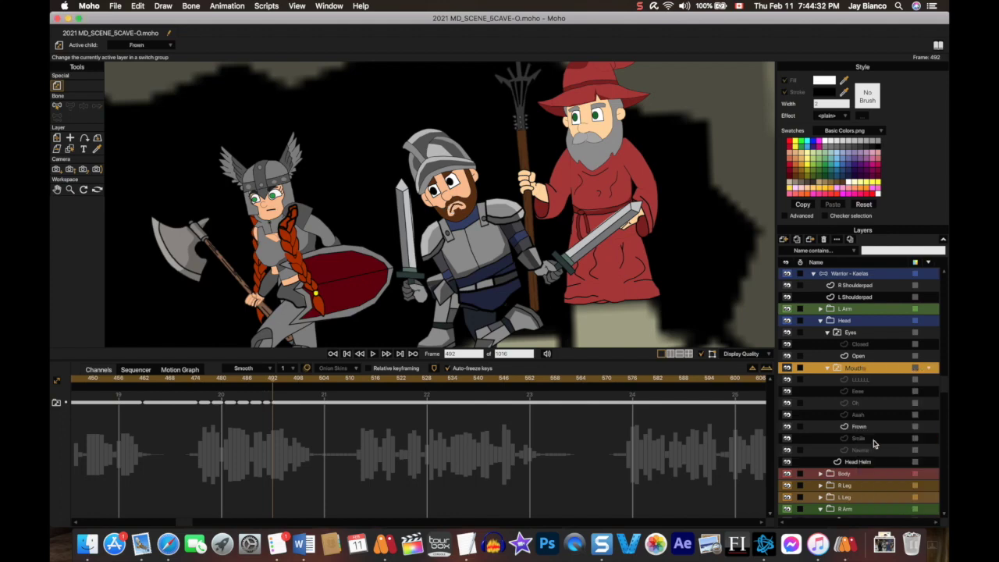
pyautogui.rightClick(864, 366)
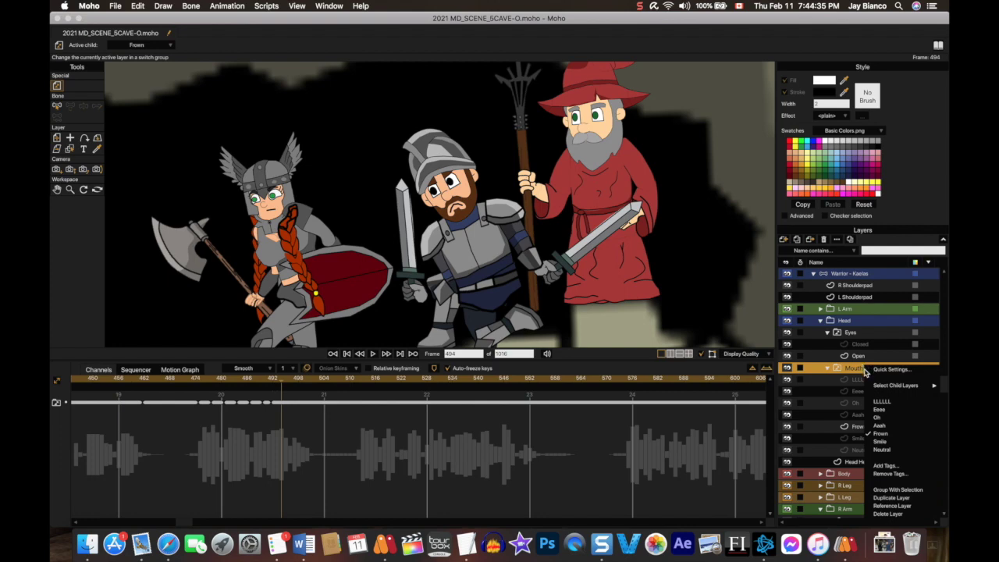
pyautogui.click(875, 422)
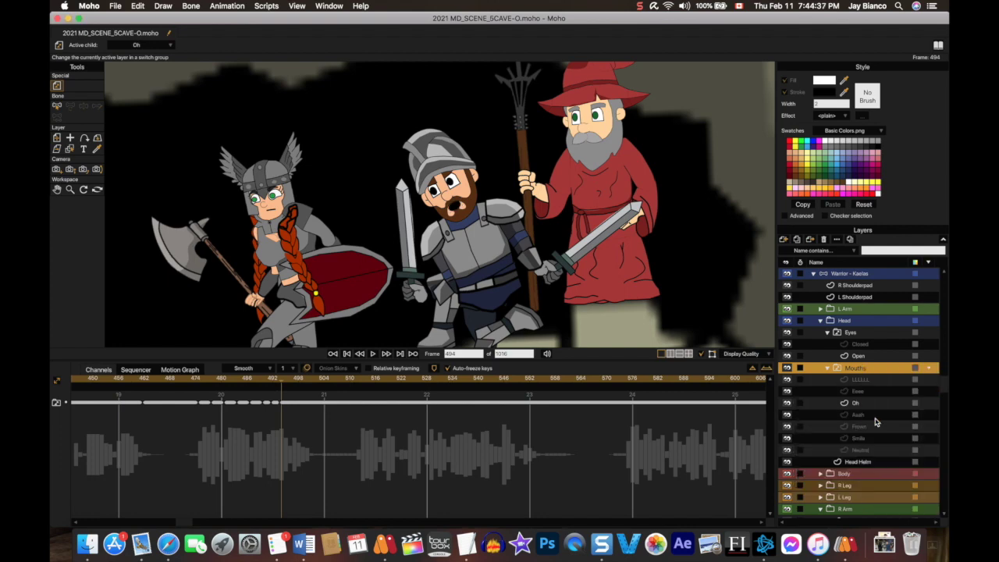
pyautogui.rightClick(866, 370)
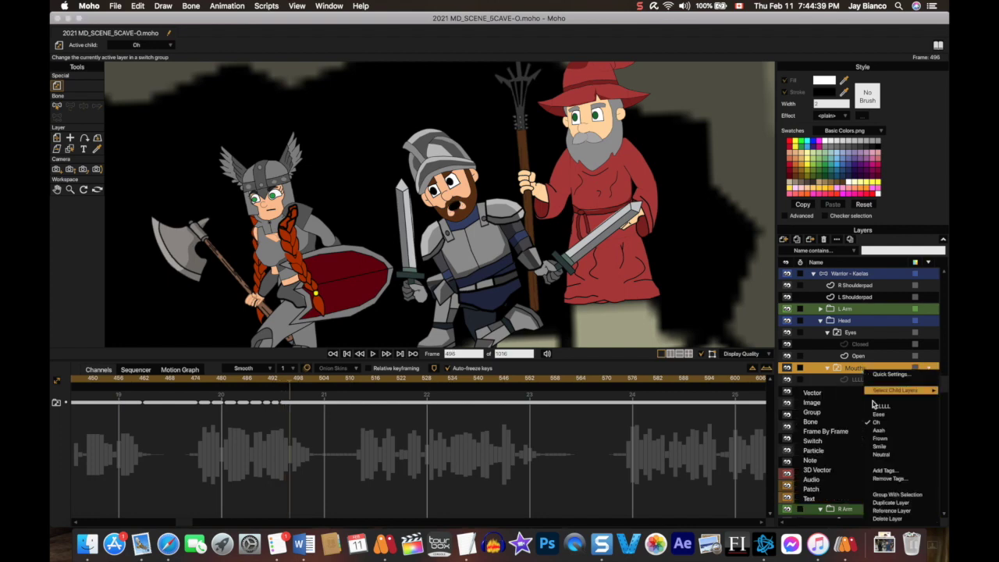
pyautogui.click(875, 430)
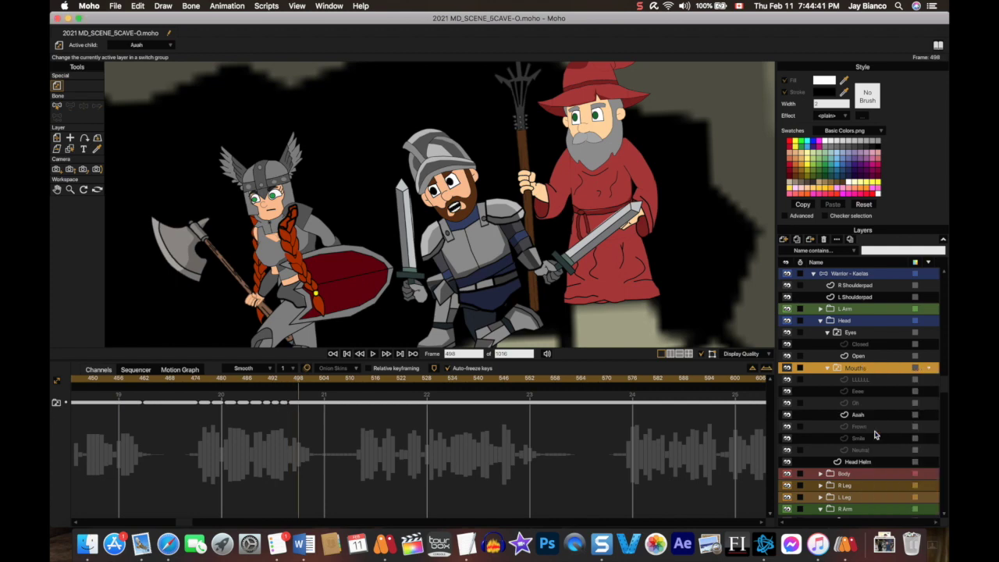
pyautogui.rightClick(854, 375)
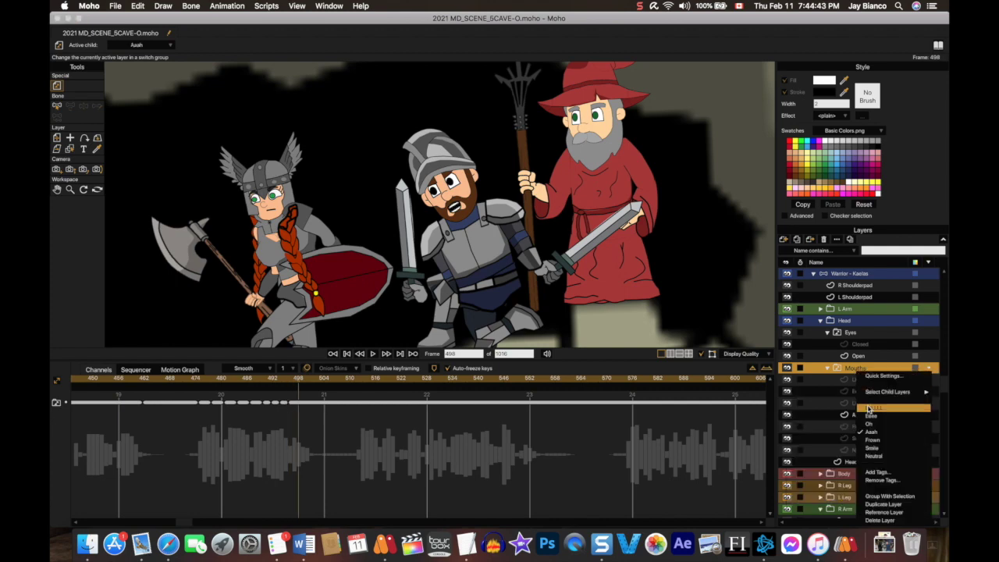
pyautogui.click(869, 409)
# Step: Key Aaah at frame 500, Eeee at frame 502 and Neutral at frame 503
pyautogui.hotkey('ctrl', 'Right')
pyautogui.hotkey('ctrl', 'Right')
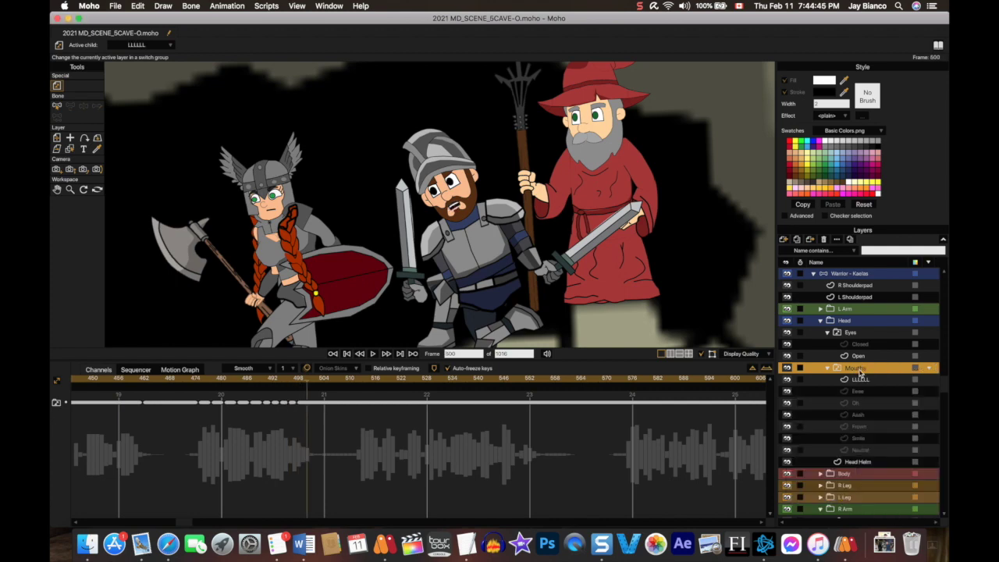
pyautogui.rightClick(860, 376)
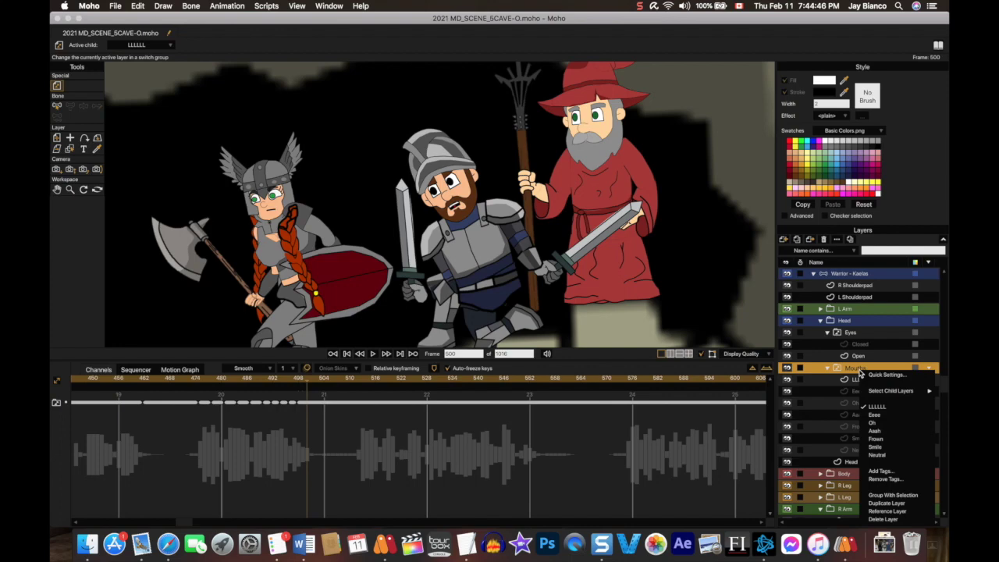
pyautogui.click(873, 432)
pyautogui.hotkey('ctrl', 'Right')
pyautogui.hotkey('ctrl', 'Right')
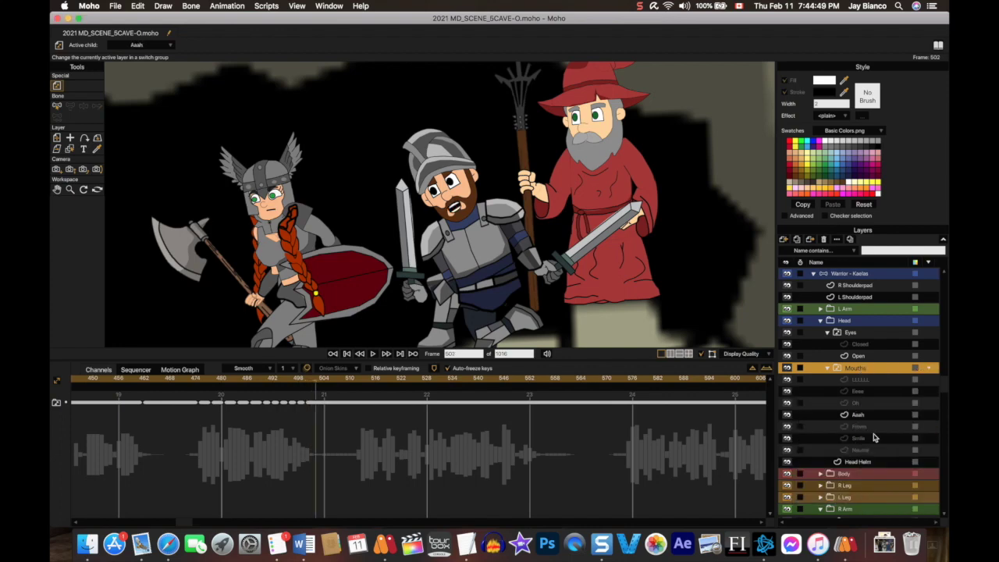
pyautogui.rightClick(868, 372)
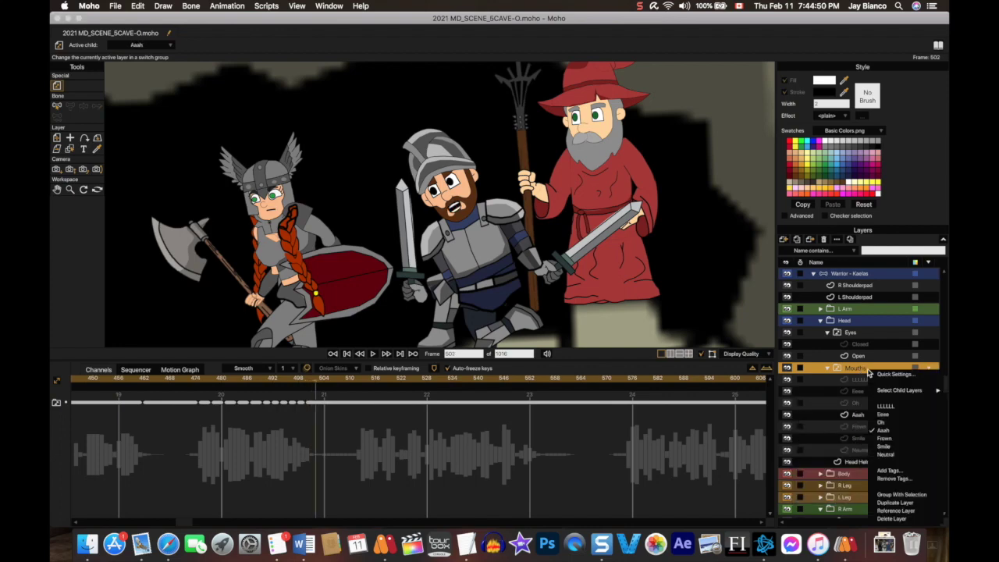
pyautogui.click(880, 416)
pyautogui.hotkey('ctrl', 'Right')
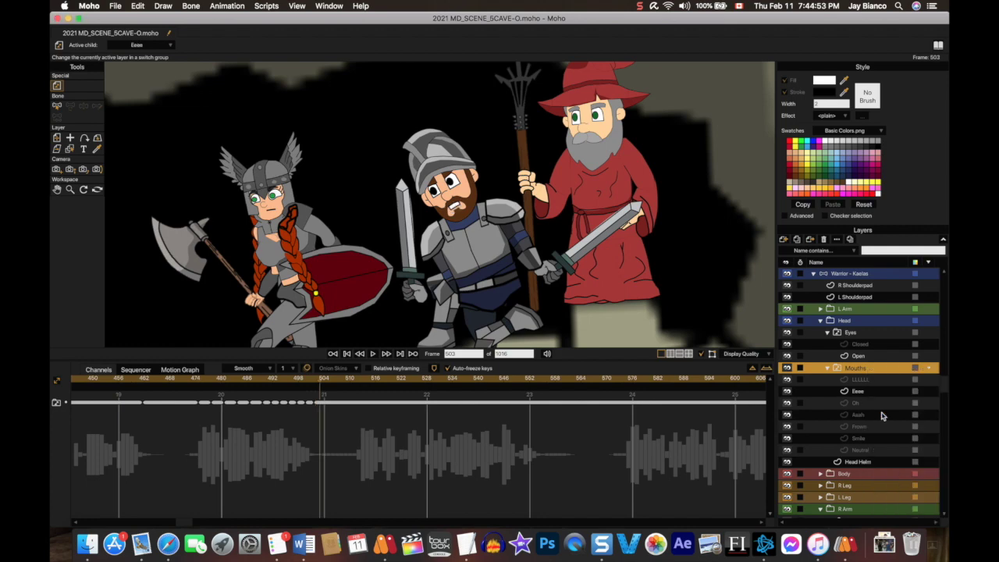
pyautogui.rightClick(863, 370)
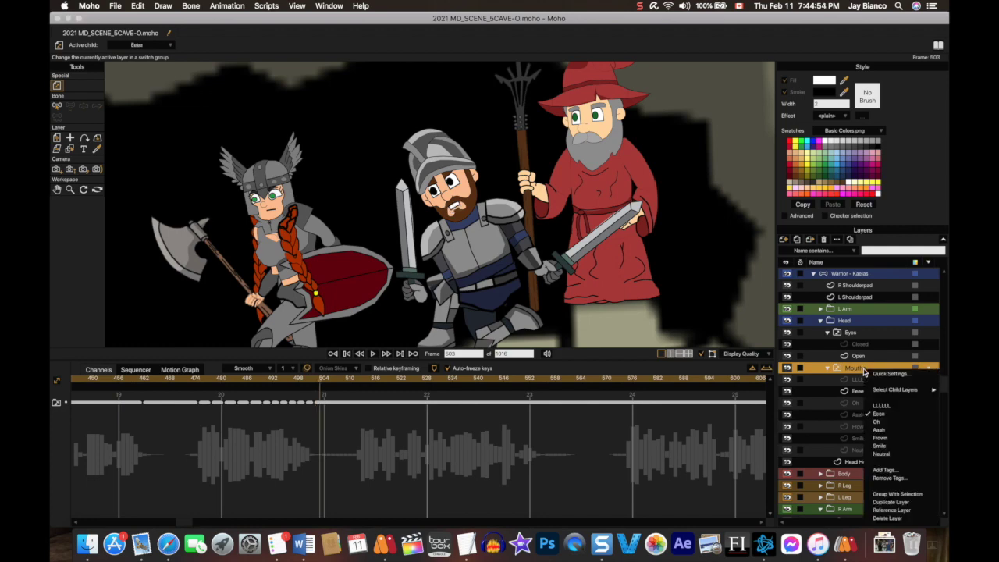
pyautogui.click(880, 454)
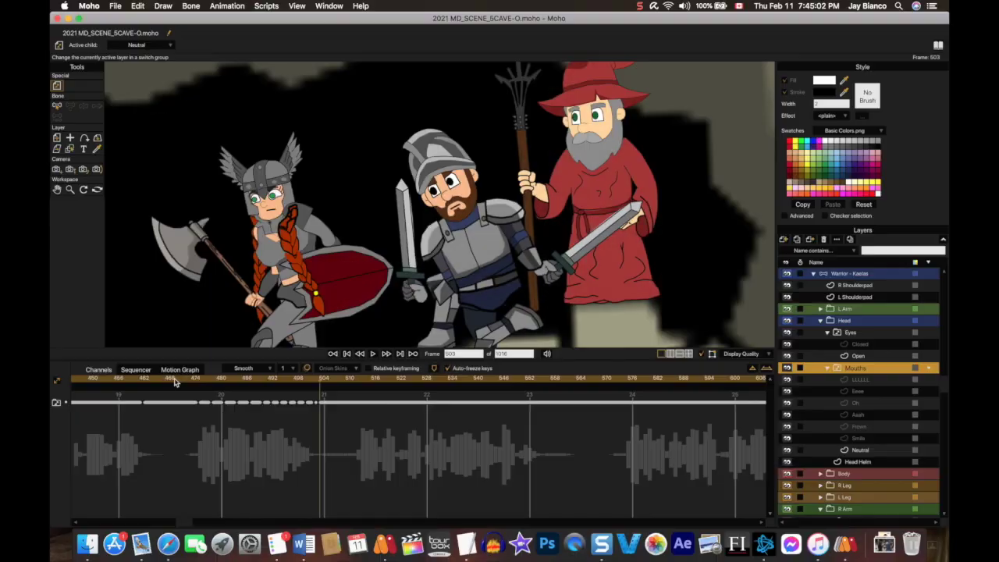
# Step: Replay the lip-sync from frame 469 and save 2021 MD_SCENE_SCAVE-O.moho
pyautogui.click(174, 380)
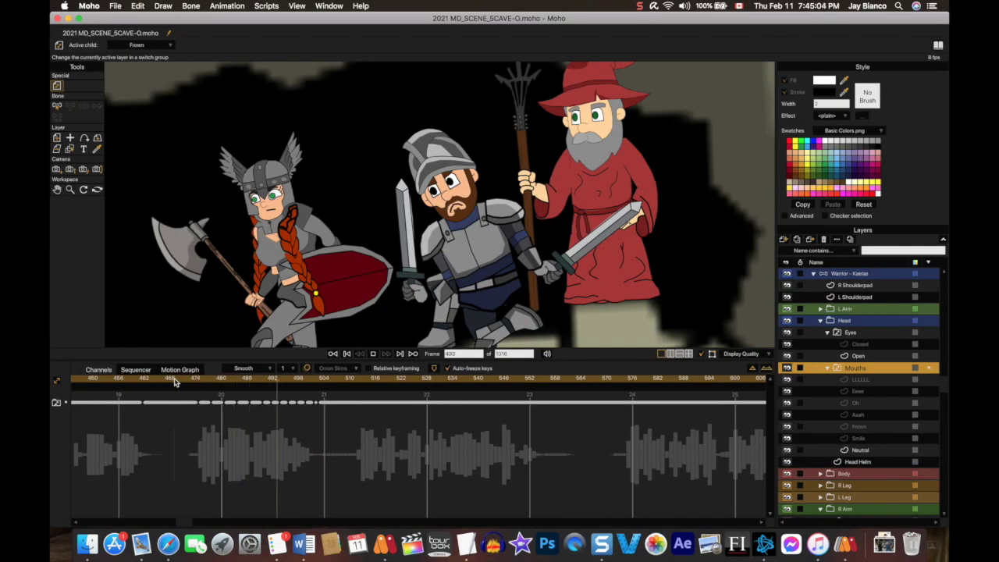
pyautogui.press('space')
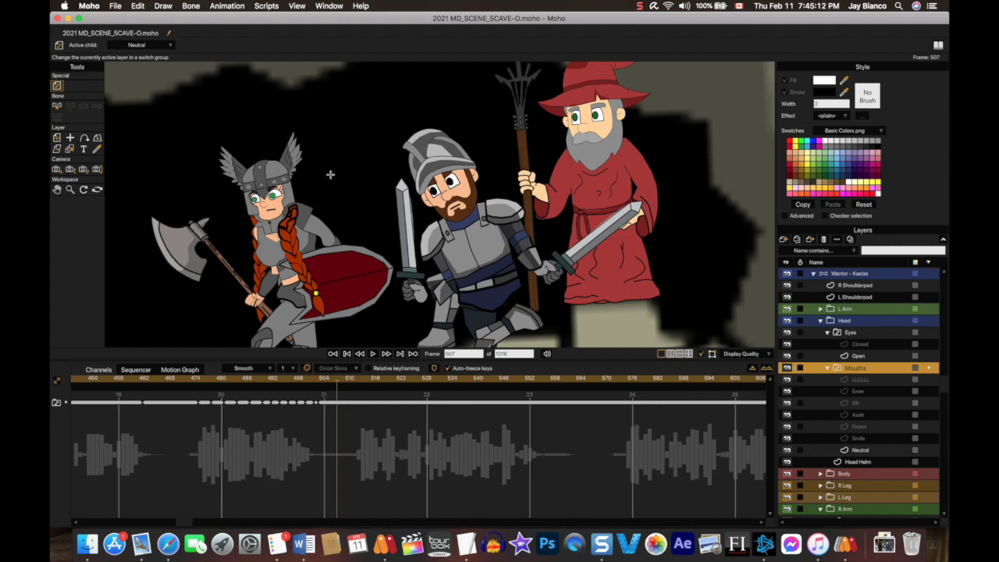
pyautogui.click(115, 6)
pyautogui.click(133, 105)
pyautogui.moveTo(937, 539); pyautogui.dragTo(878, 519)
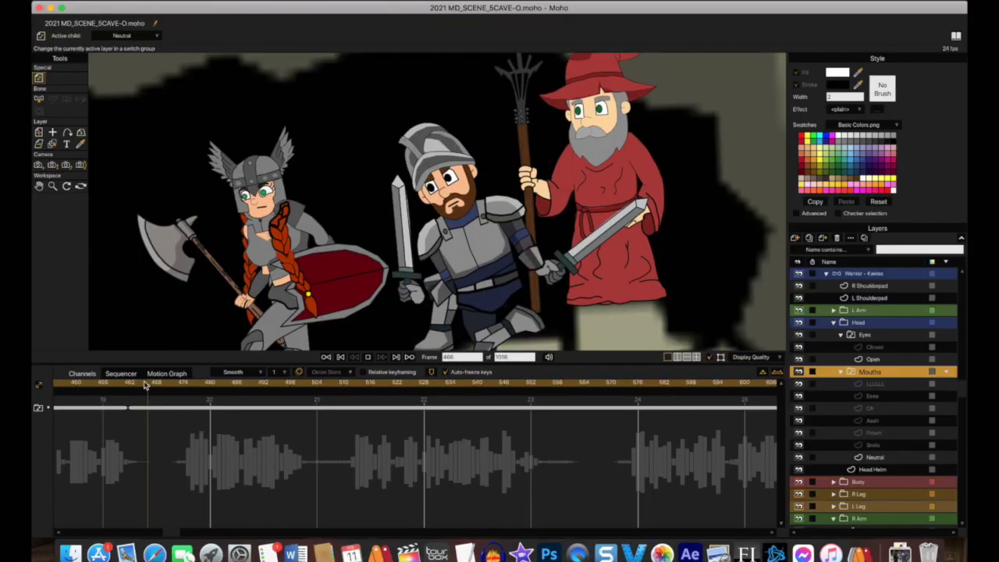